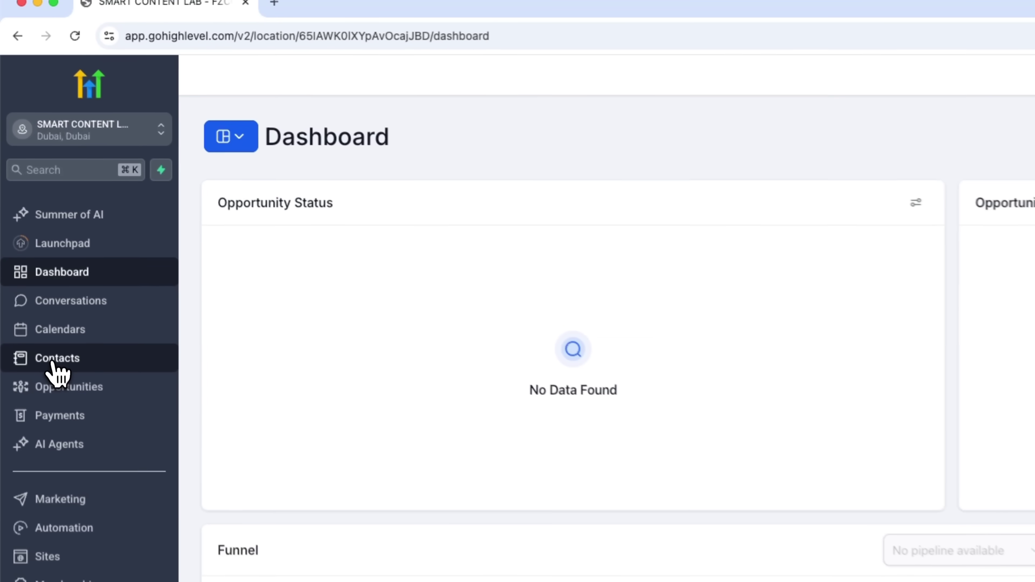
- Browse Contacts, Opportunities, Calendars, Conversations and Payments, ending on the AI Agents getting-started page
left_click(27, 190)
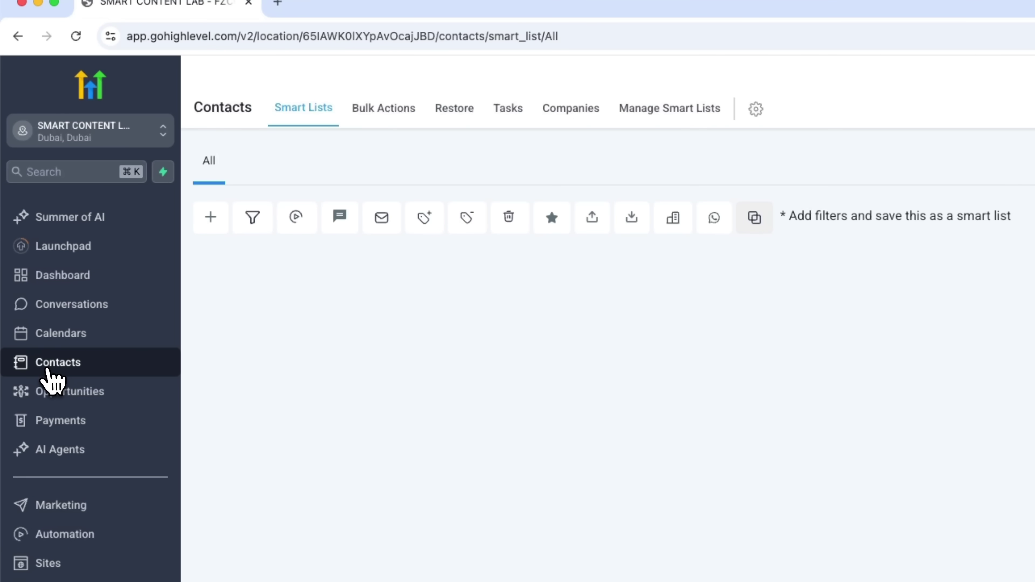
left_click(69, 391)
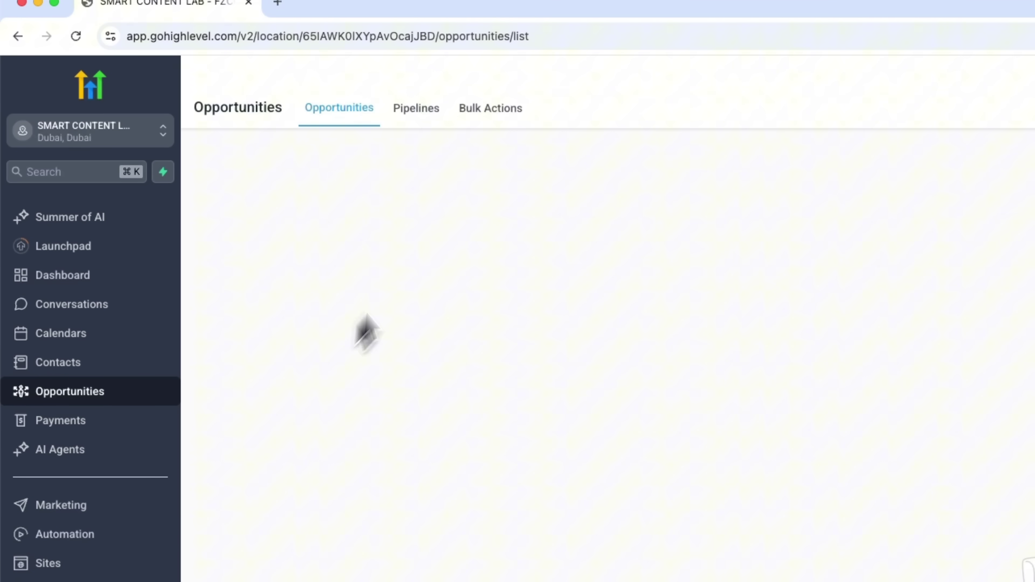
left_click(75, 337)
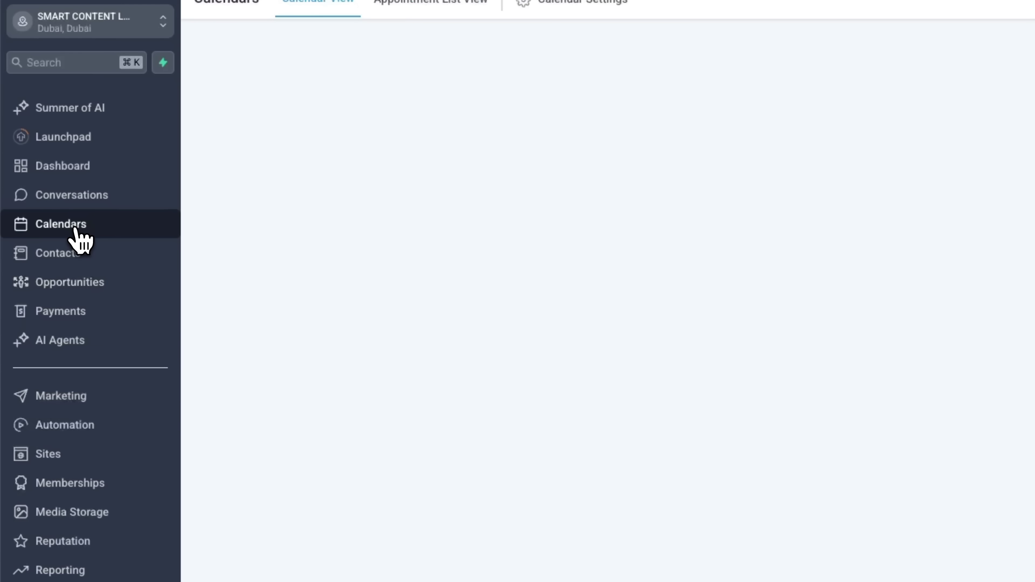
left_click(80, 202)
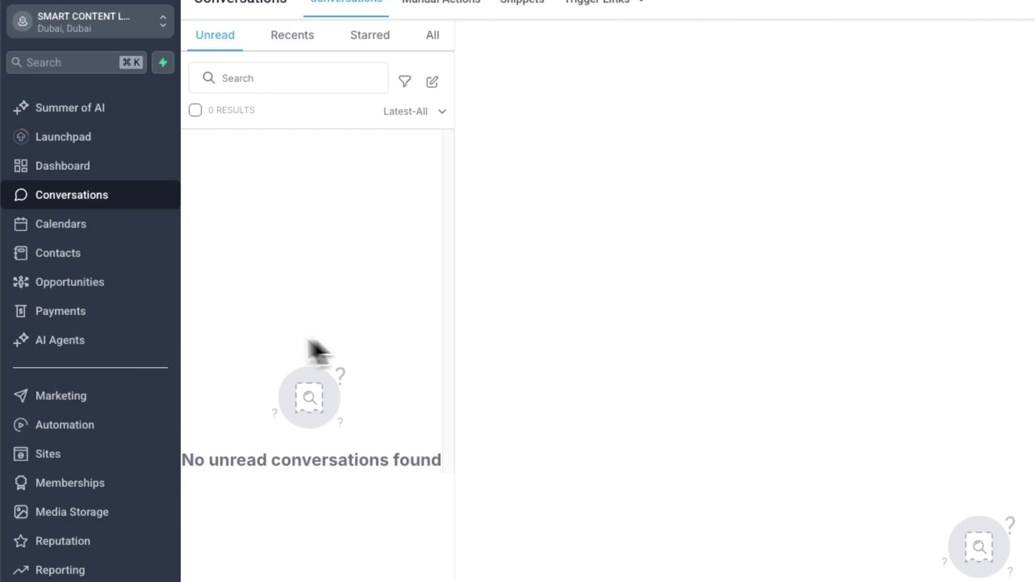
left_click(79, 320)
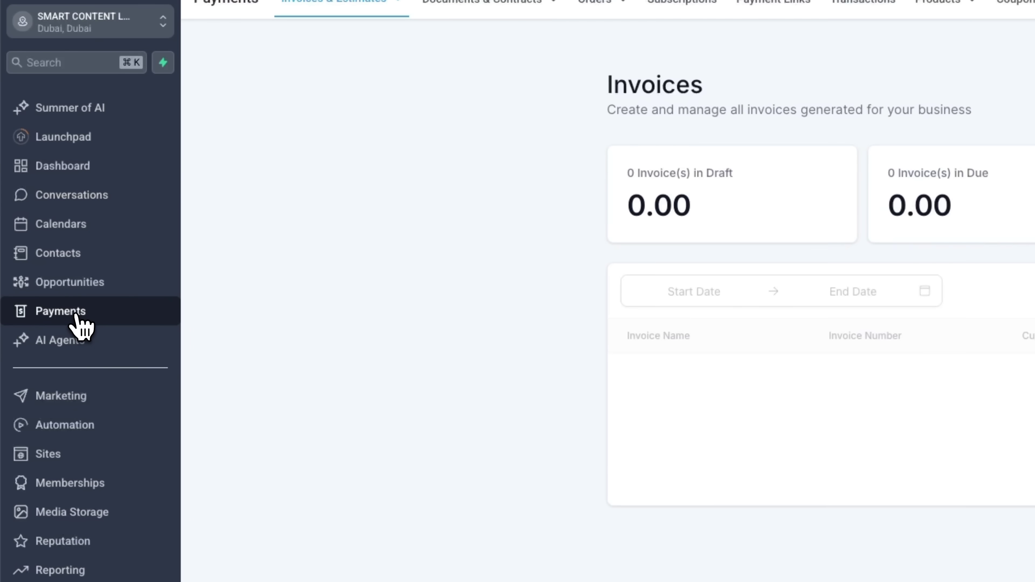
left_click(61, 349)
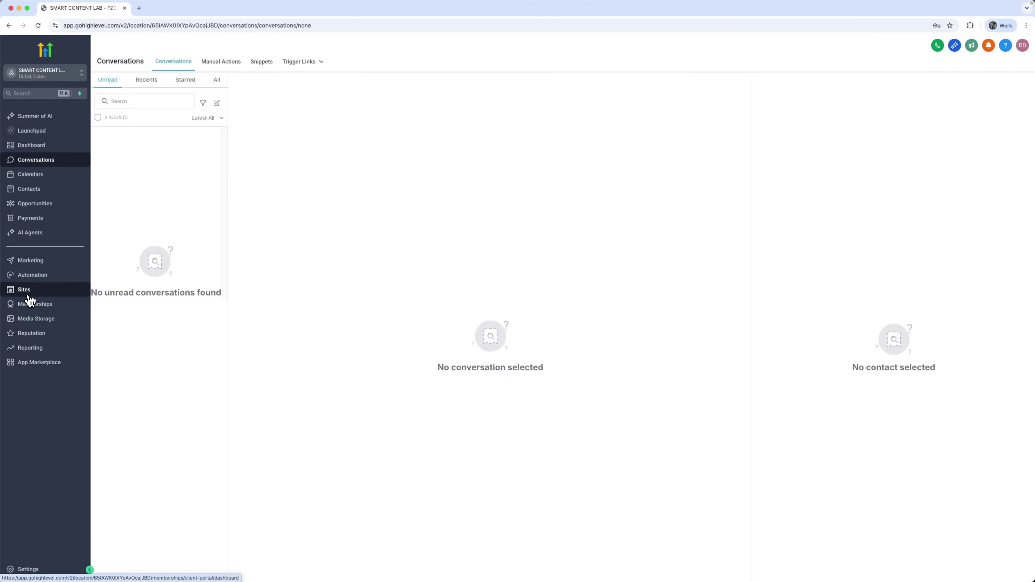
- Generate a Funnel AI funnel for business 'Elite Fitness Studio' with a fitness-center design
left_click(28, 293)
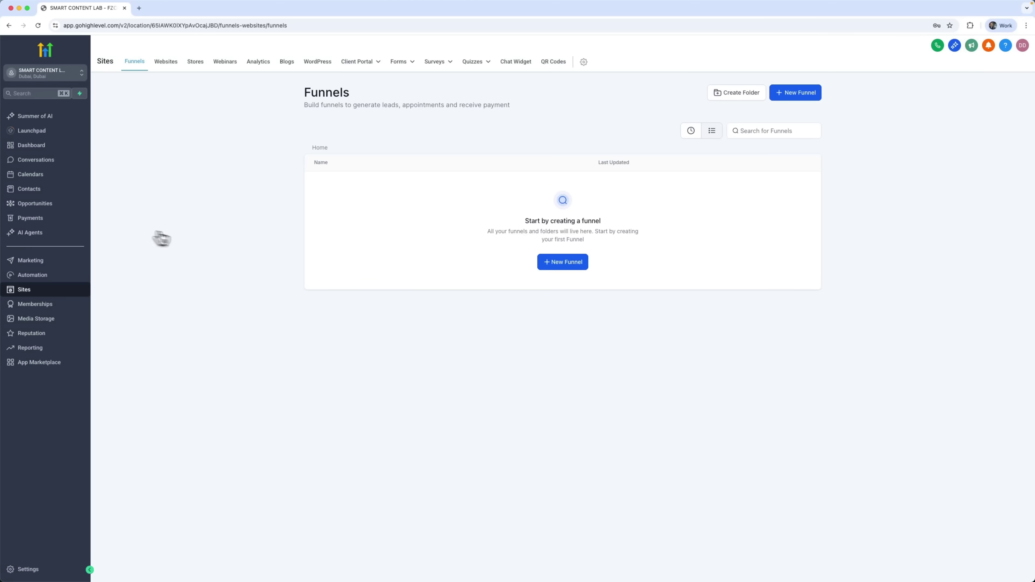
left_click(559, 276)
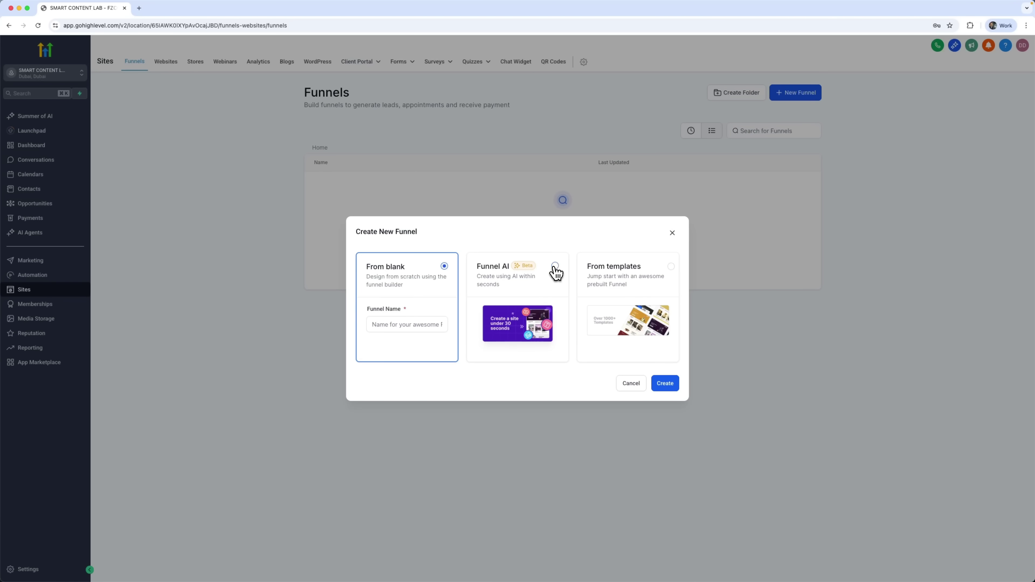
left_click(555, 272)
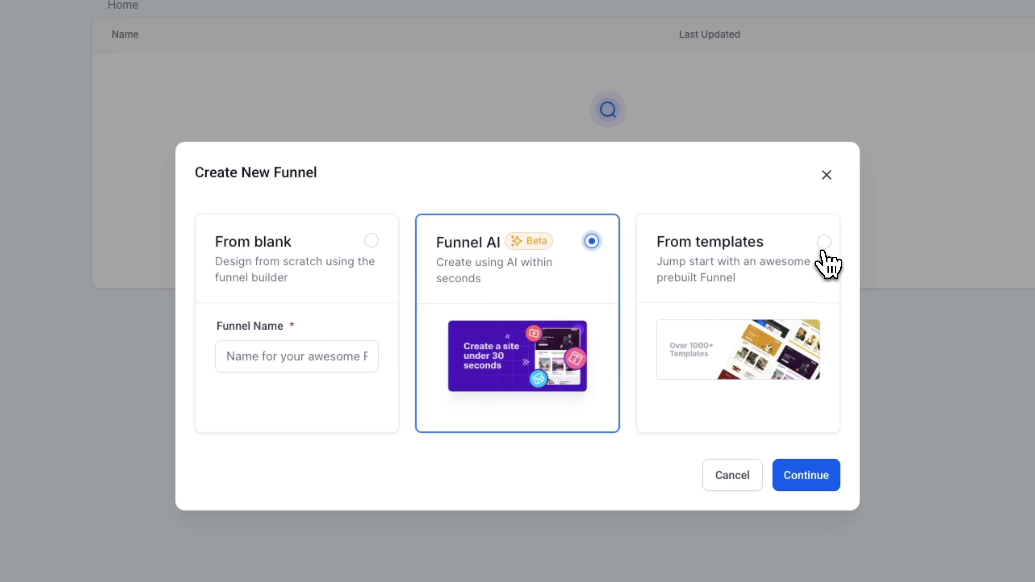
left_click(831, 475)
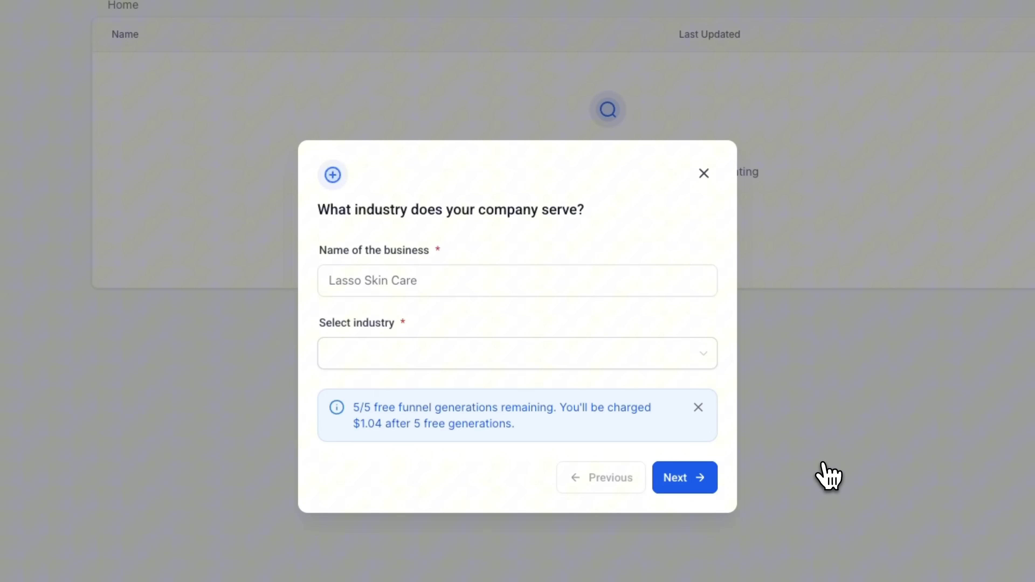
left_click(647, 277)
type("Elite Fitness Studio")
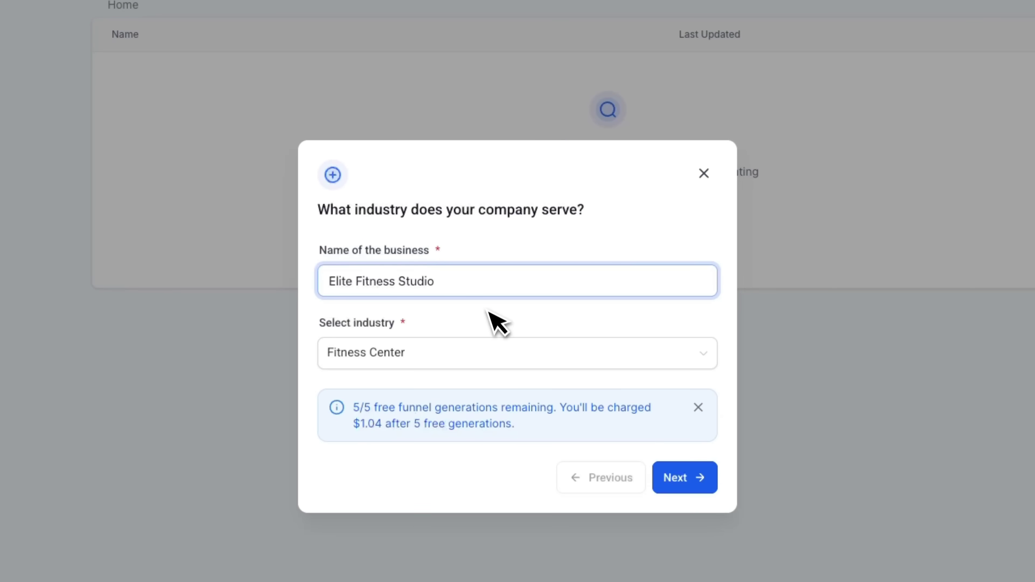
left_click(676, 478)
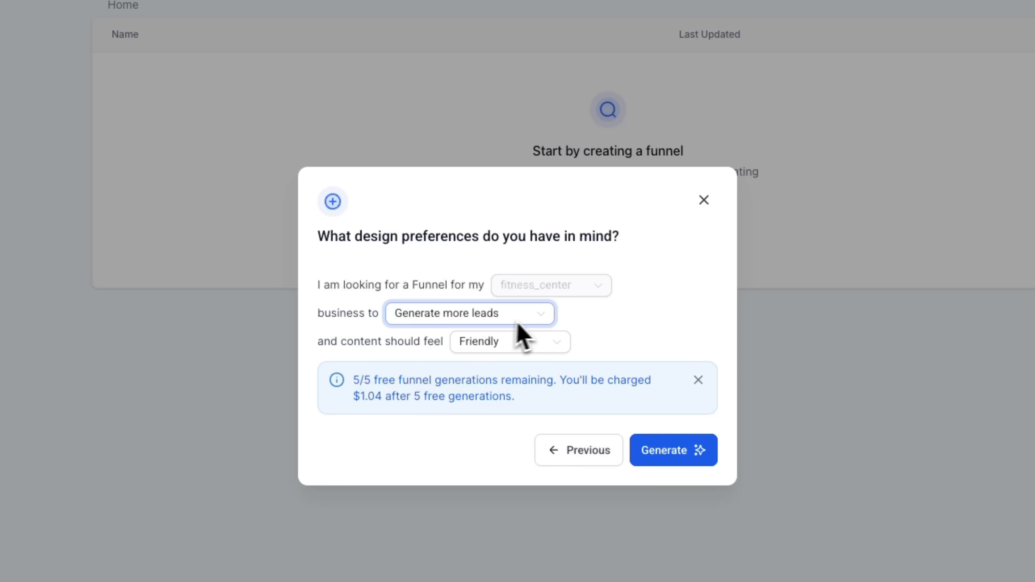
left_click(495, 345)
left_click(696, 453)
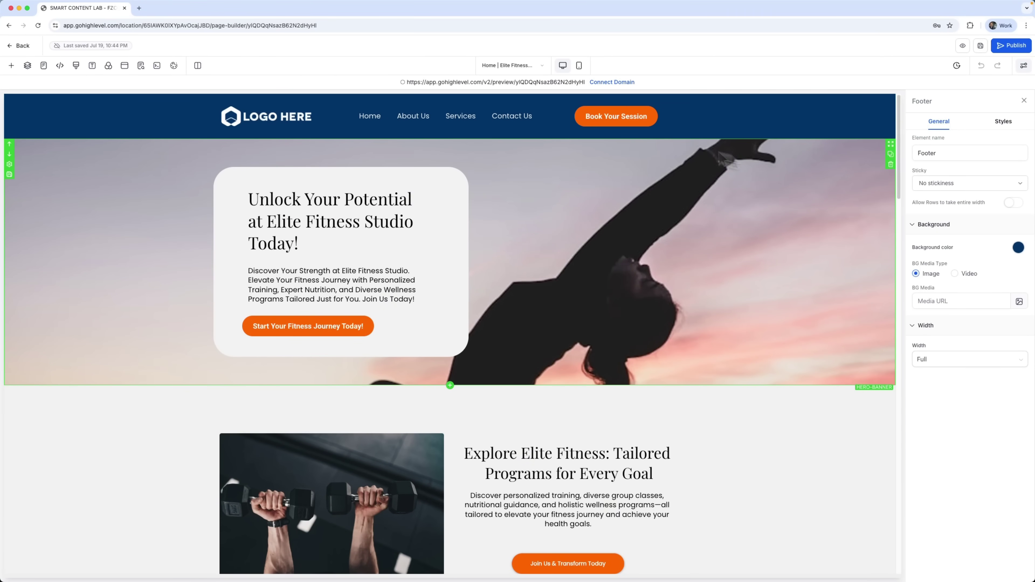
- Scroll through the generated Elite Fitness page, then scroll its mobile-layout preview
scroll(597, 522, "down", 12)
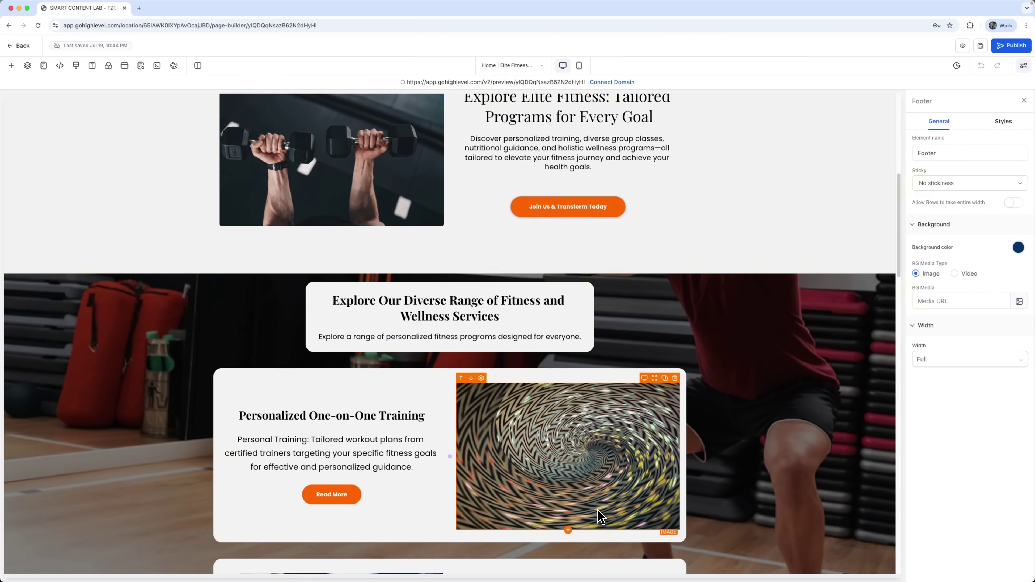
scroll(599, 515, "down", 15)
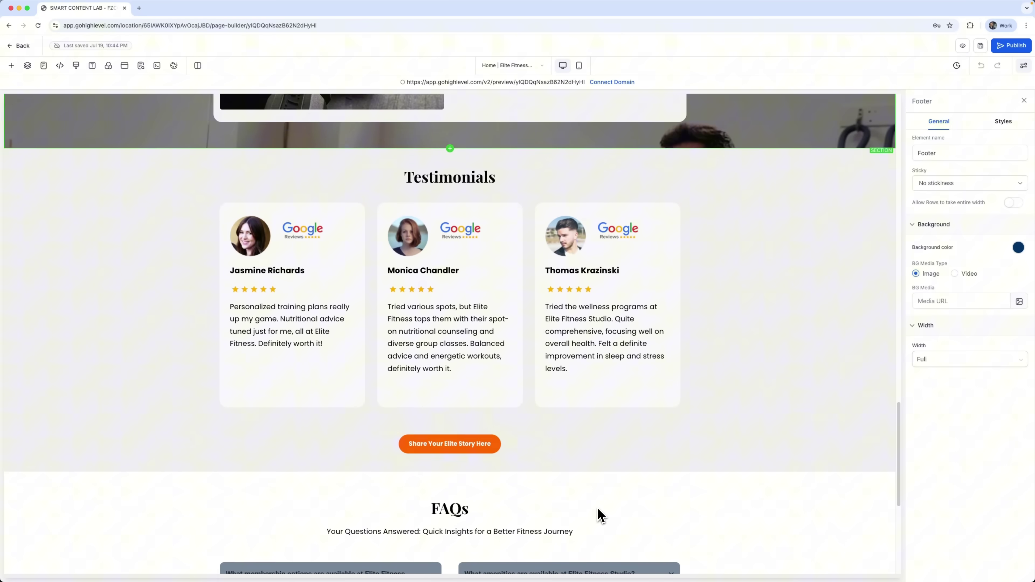
scroll(596, 361, "down", 5)
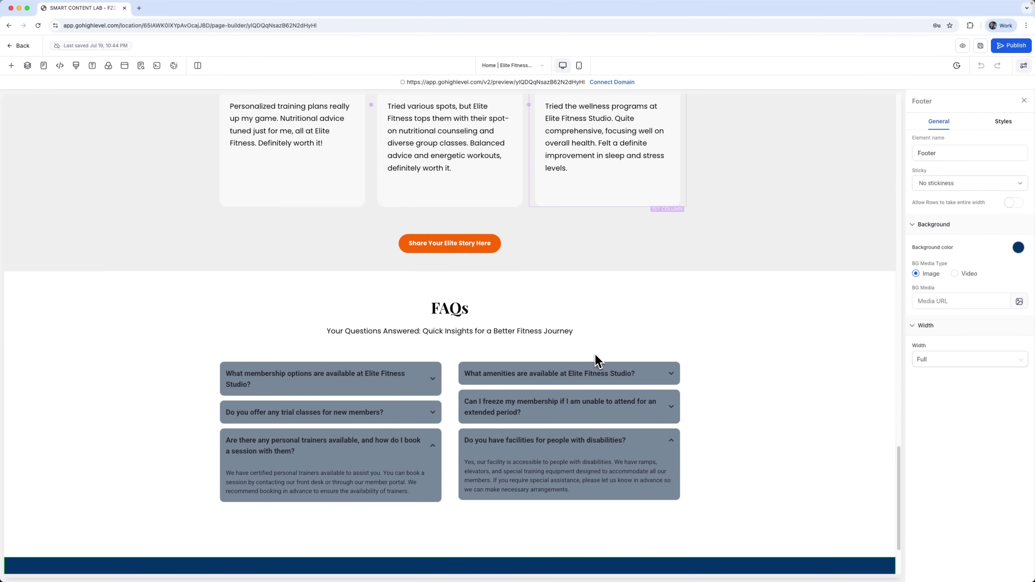
scroll(763, 325, "up", 5)
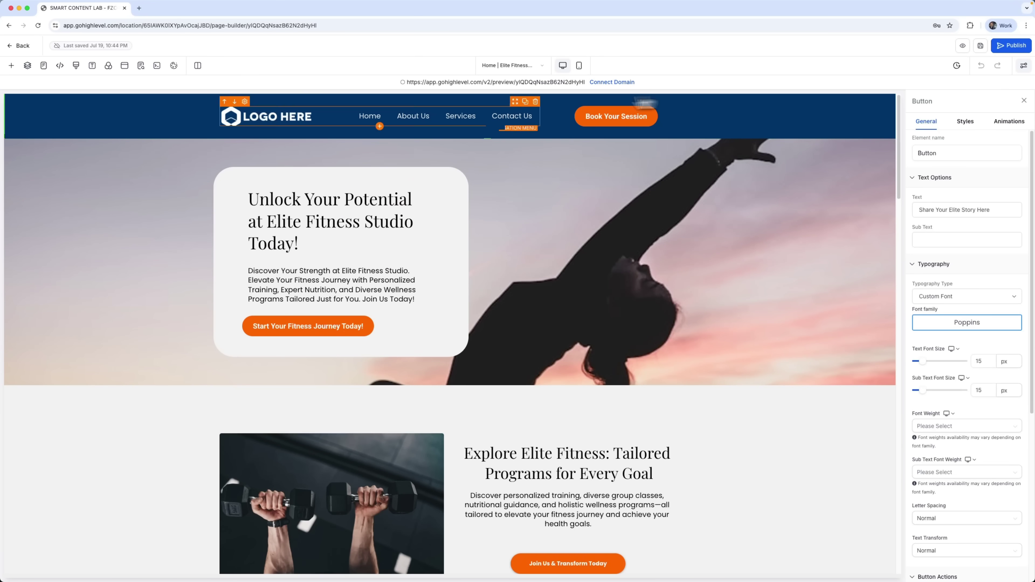
left_click(579, 65)
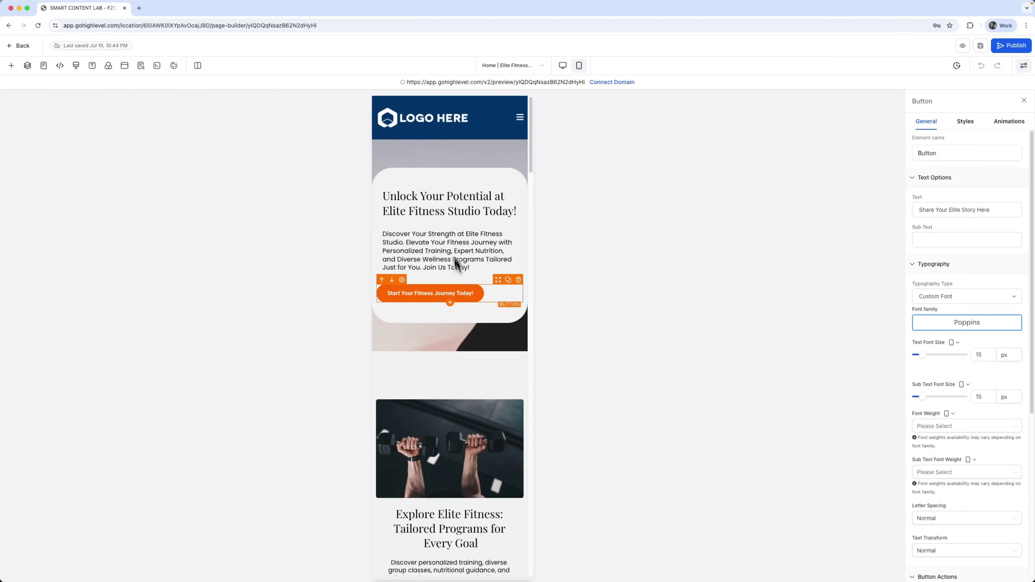
scroll(458, 261, "down", 10)
scroll(472, 305, "up", 5)
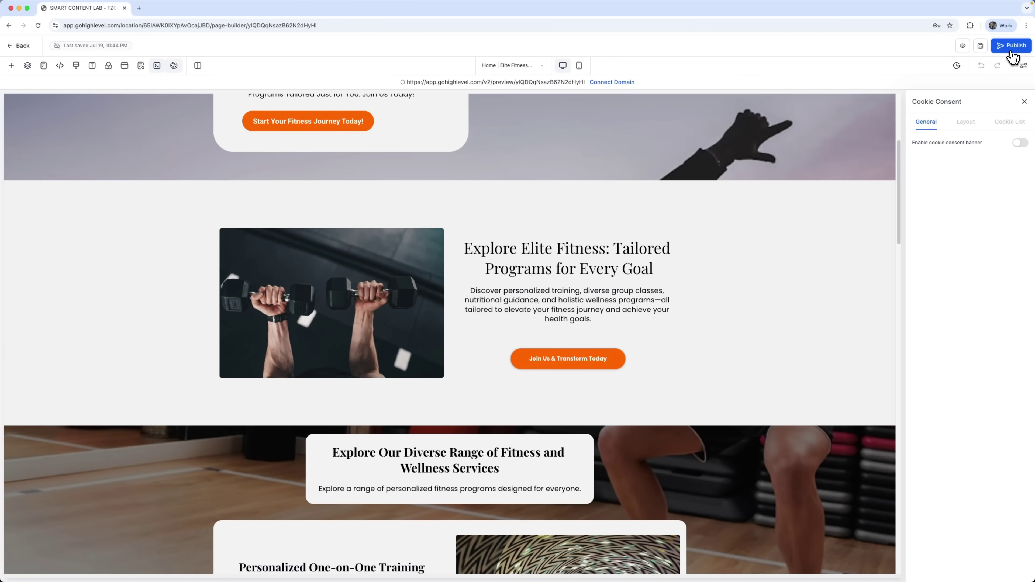
- Publish the funnel page and connect the custom fitness subdomain as its domain
left_click(1012, 51)
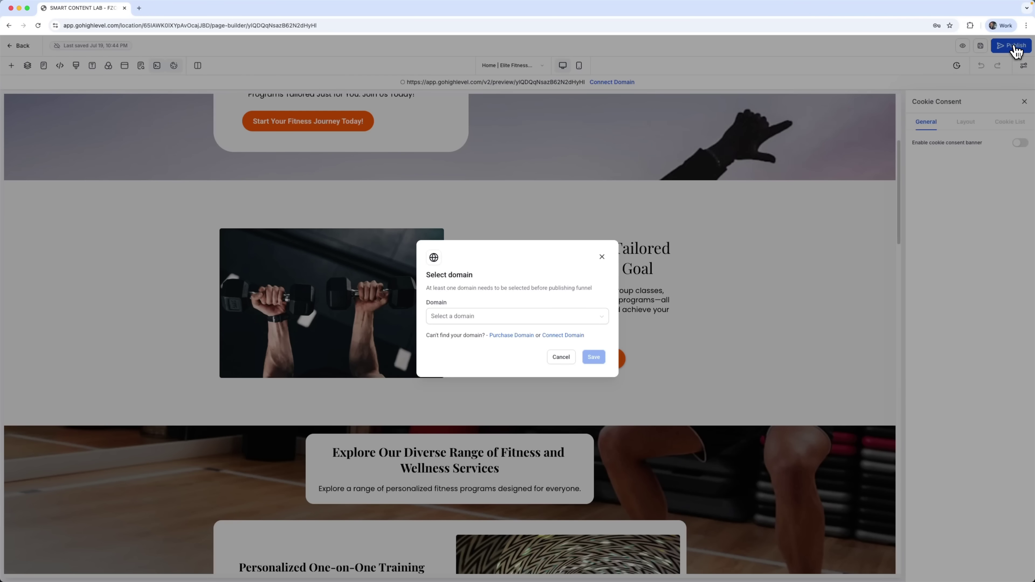
left_click(542, 335)
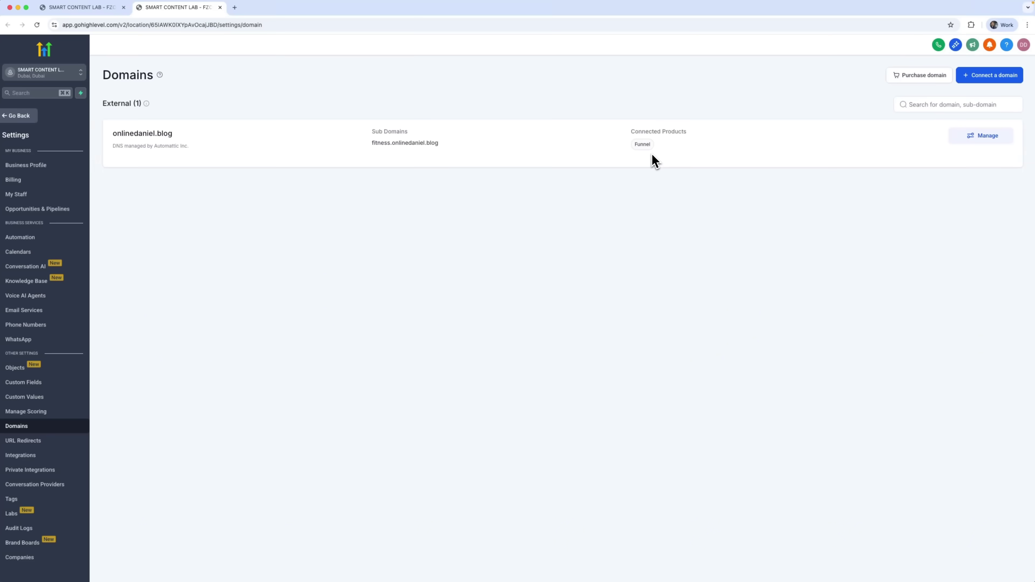
- Scroll through the live site at fitness.onlinedaniel.blog, then return to the page builder
left_click(623, 176)
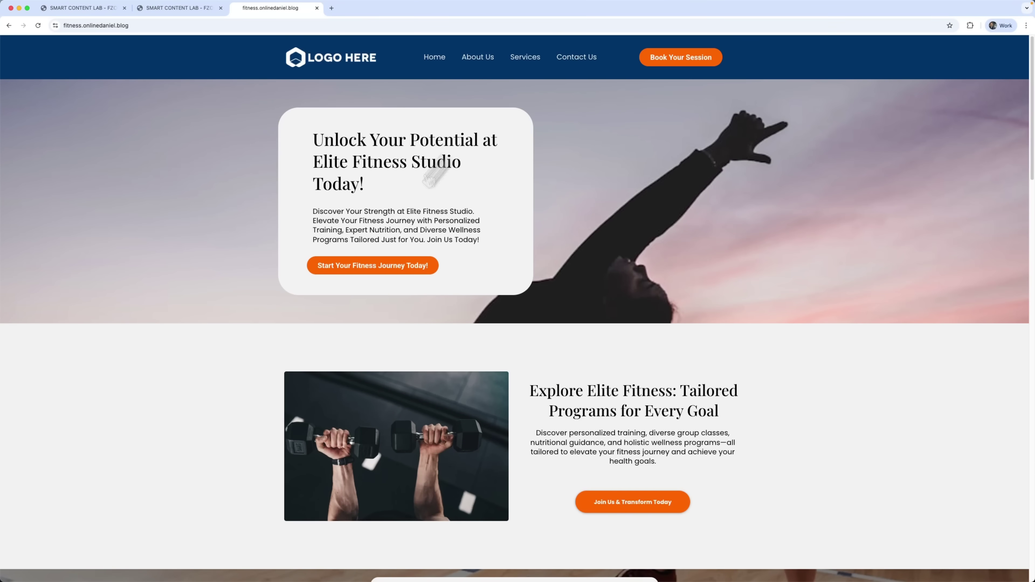
scroll(470, 395, "down", 20)
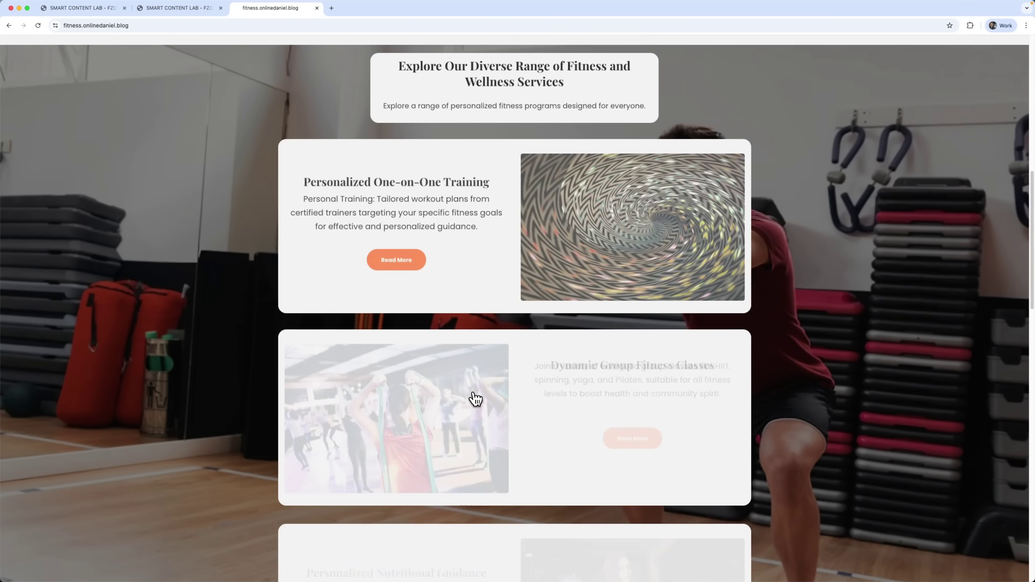
scroll(474, 396, "down", 5)
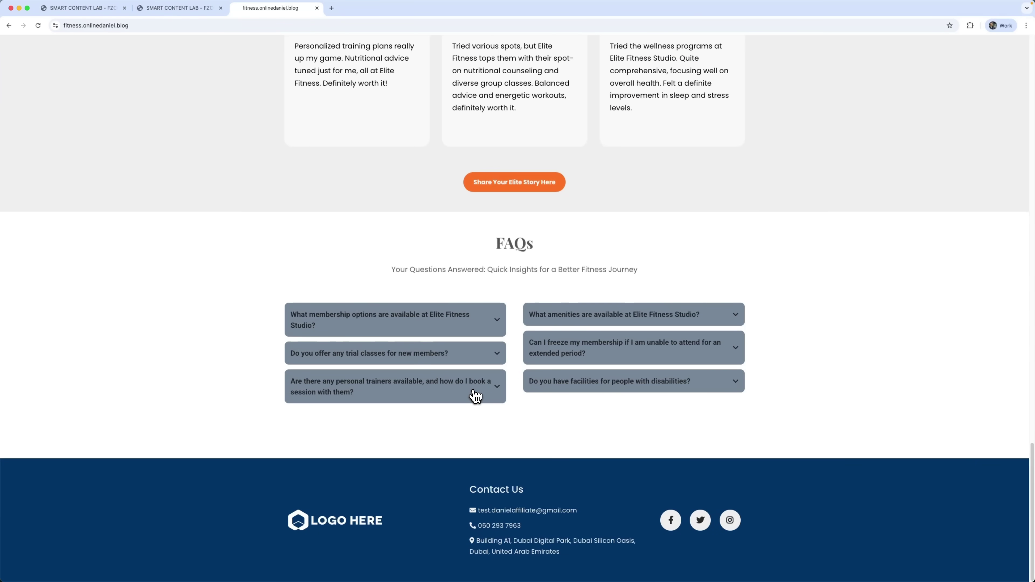
key("super+1")
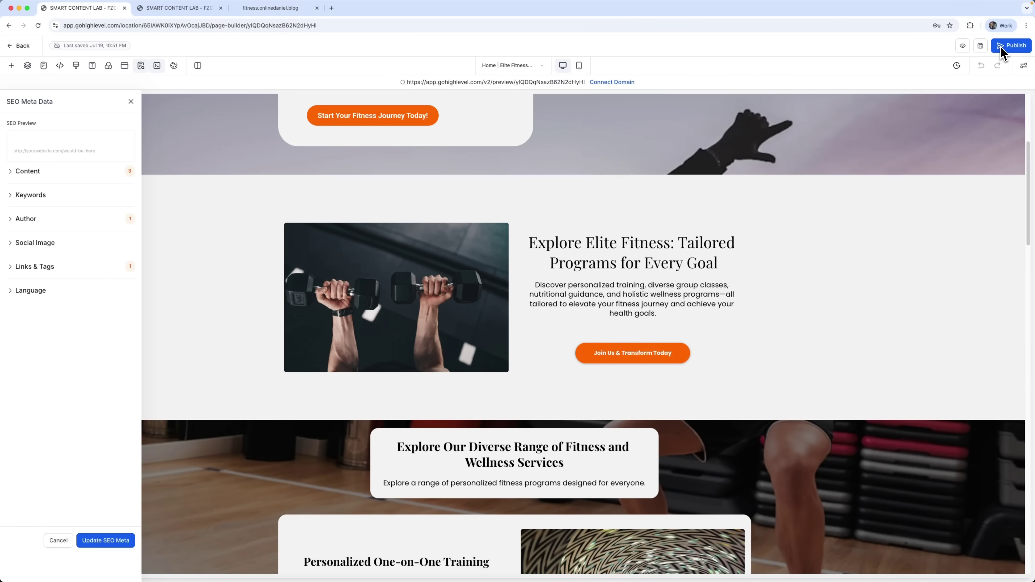
- Go to the Email Marketing page to start a new campaign
left_click(261, 9)
left_click(179, 8)
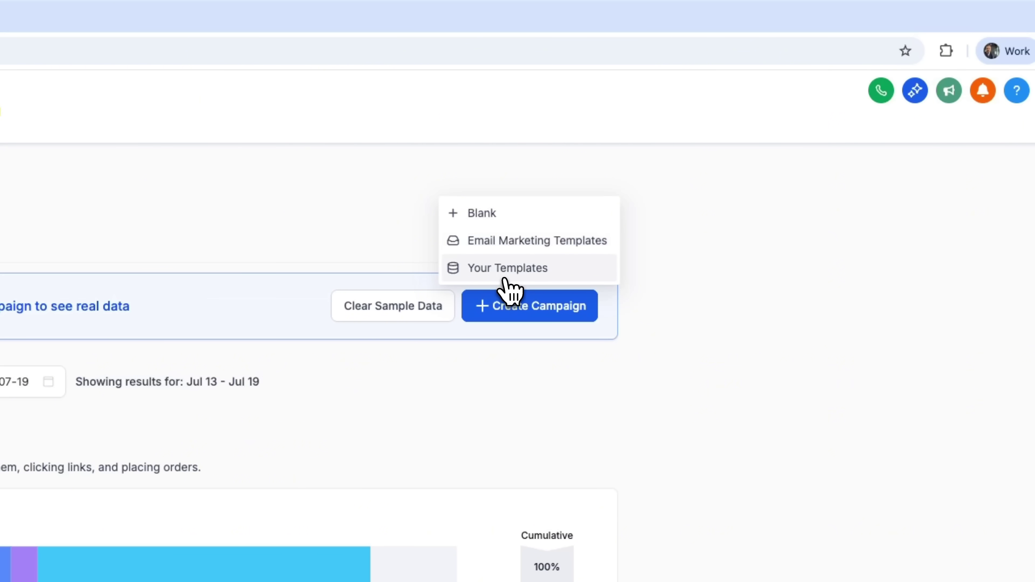
- Build a campaign from the Health & Wellness 'Gym 4' template and send it now
left_click(519, 241)
left_click(351, 314)
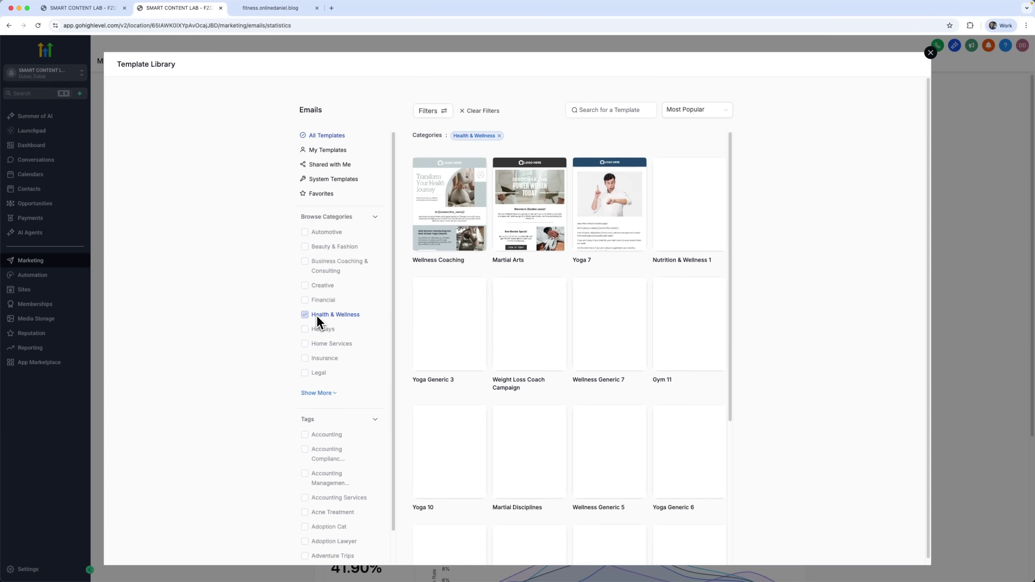
scroll(586, 240, "down", 10)
left_click(586, 239)
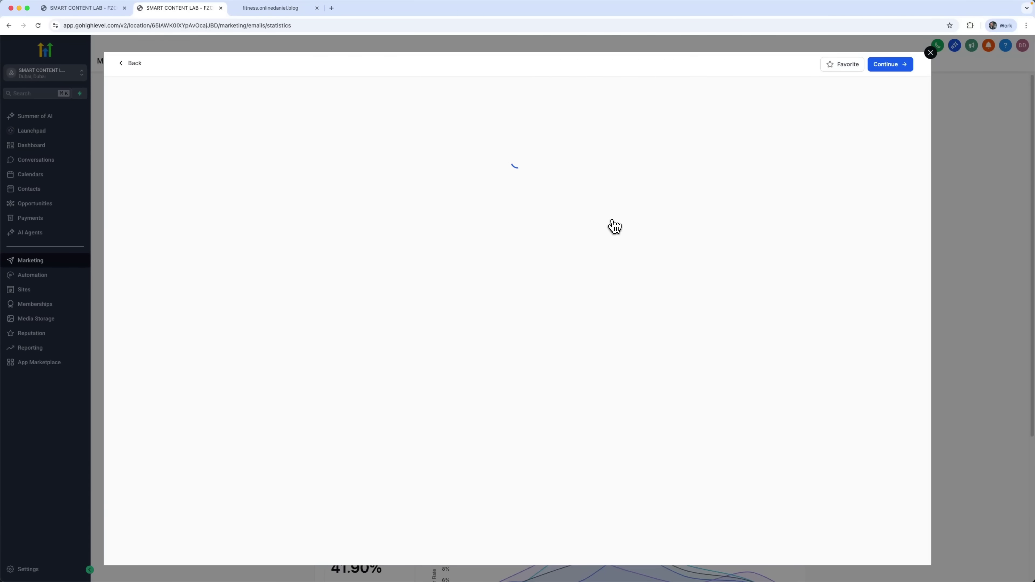
left_click(890, 66)
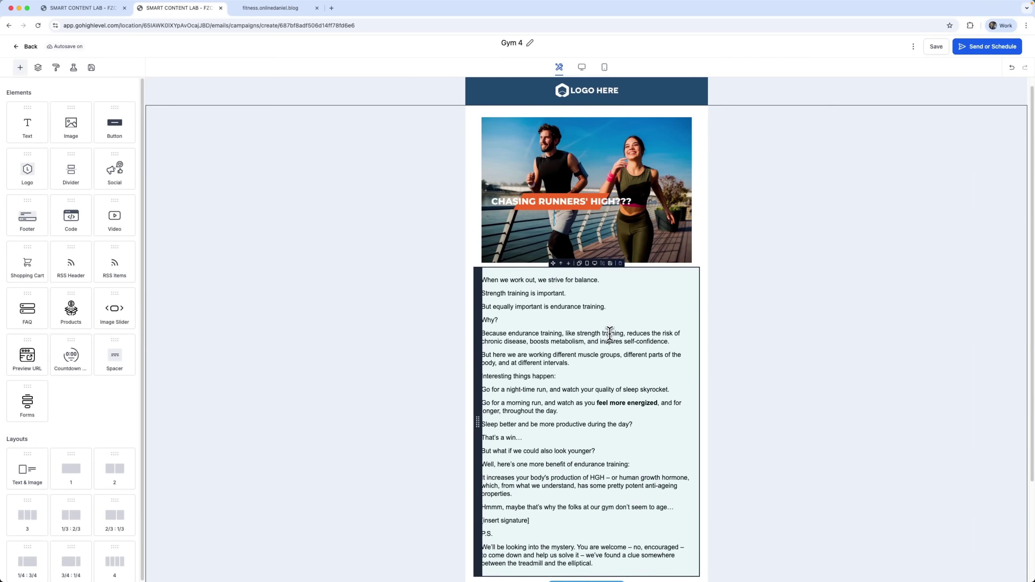
left_click(609, 339)
left_click(986, 48)
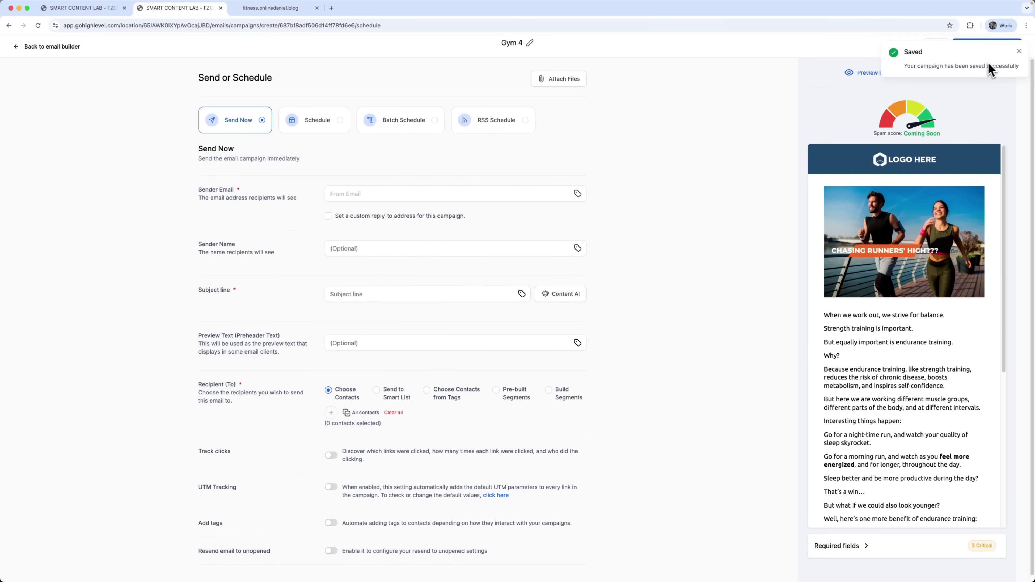
left_click(1018, 52)
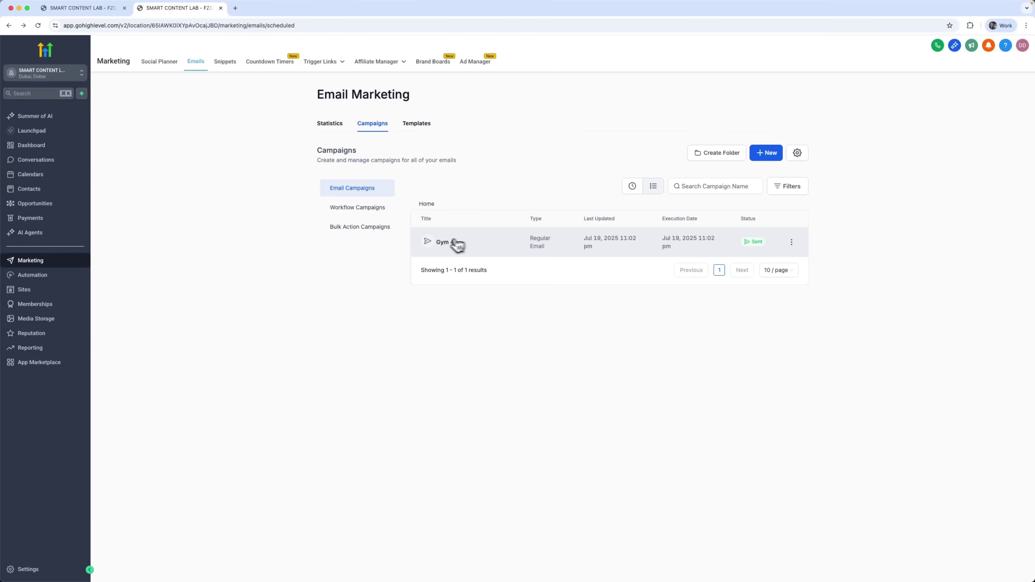
- Open the sent Gym 4 campaign's email details
left_click(444, 242)
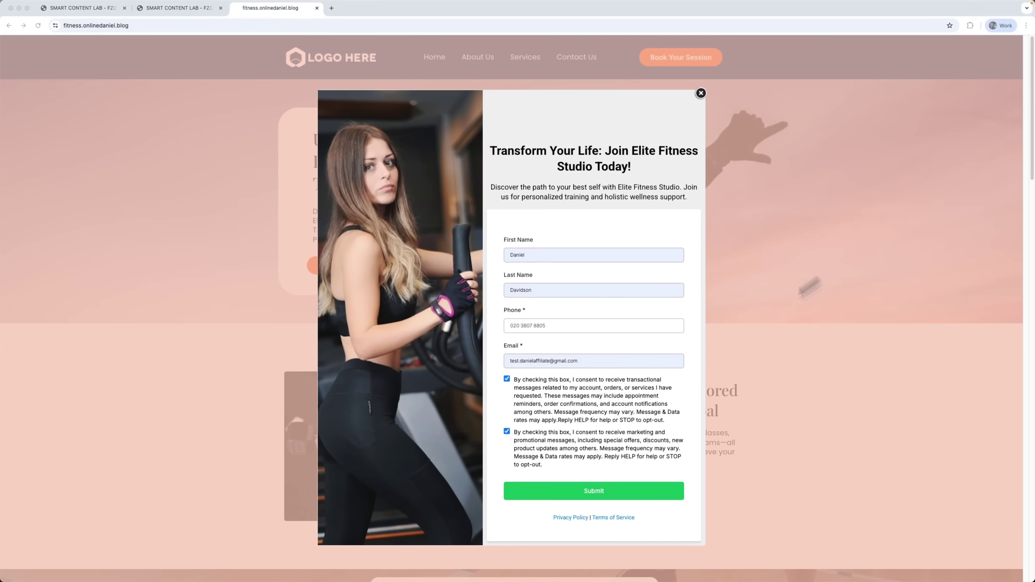
- Submit the filled-in Elite Fitness Studio signup popup on the live site
left_click(602, 498)
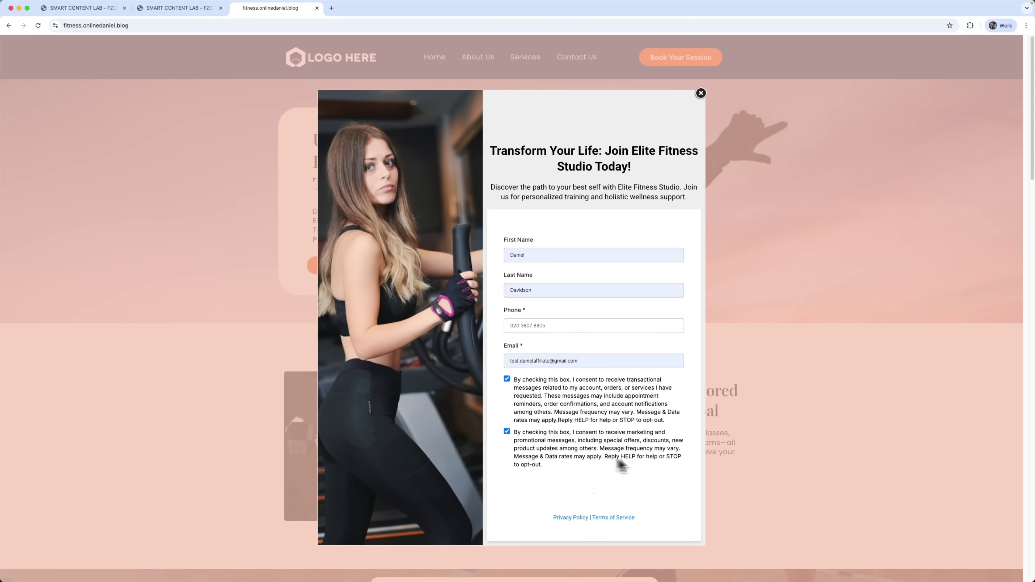